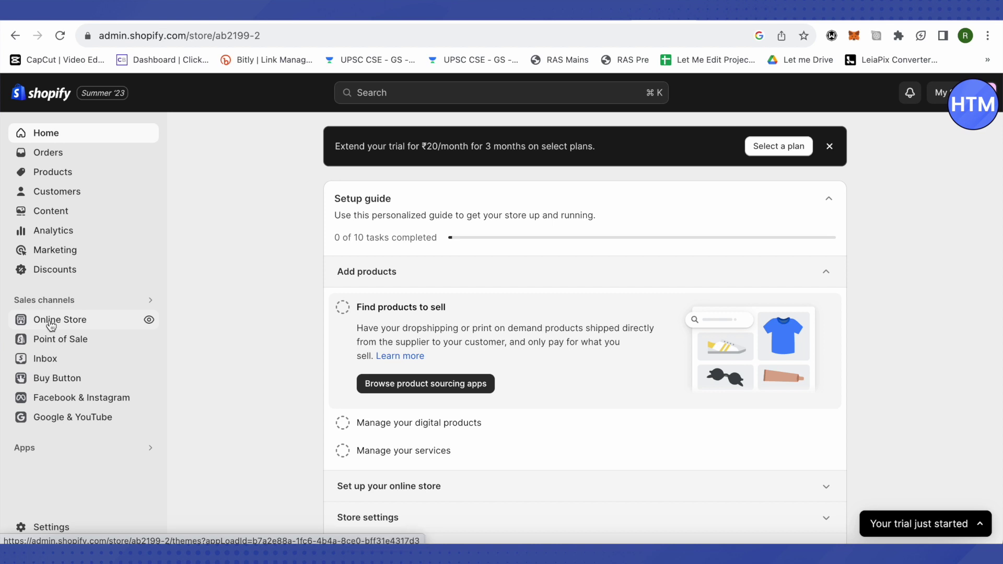
- Go to the Online Store Themes page, where Dawn is listed as the current theme
left_click(51, 323)
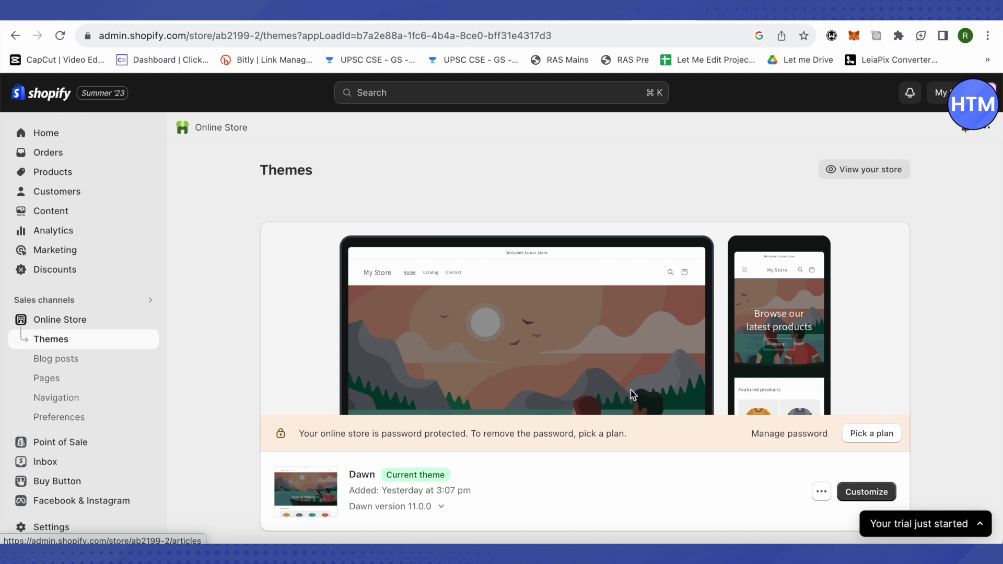
scroll(357, 377, "down", 3)
scroll(390, 342, "down", 1)
scroll(446, 356, "down", 3)
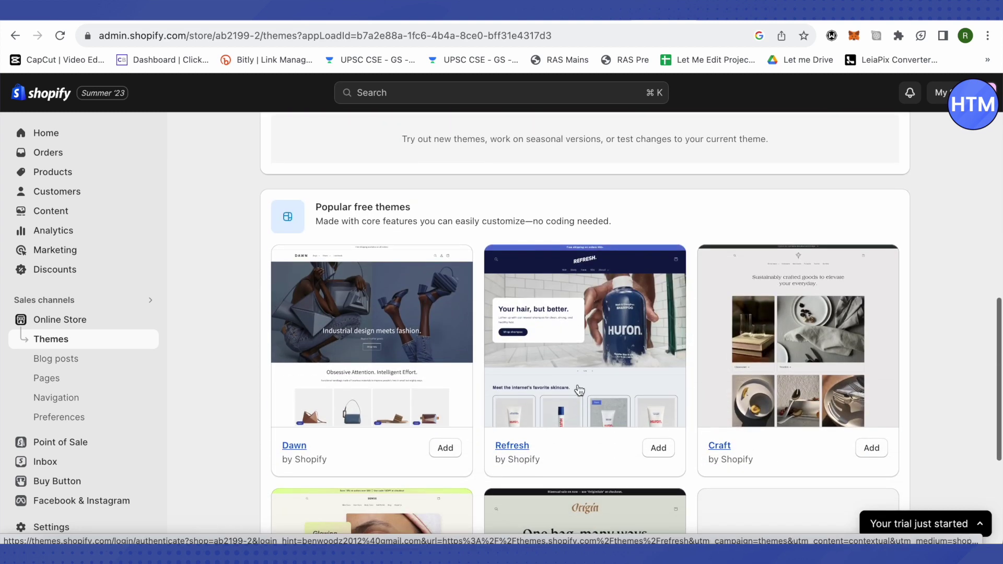
scroll(577, 390, "down", 3)
scroll(250, 358, "down", 1)
scroll(588, 315, "up", 2)
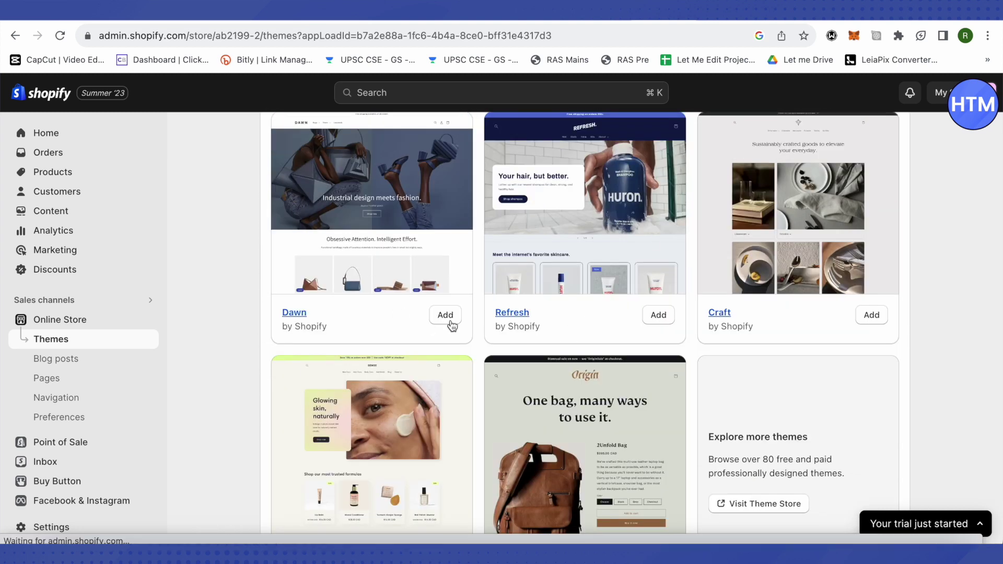
scroll(463, 327, "up", 3)
scroll(478, 322, "up", 1)
scroll(549, 328, "up", 1)
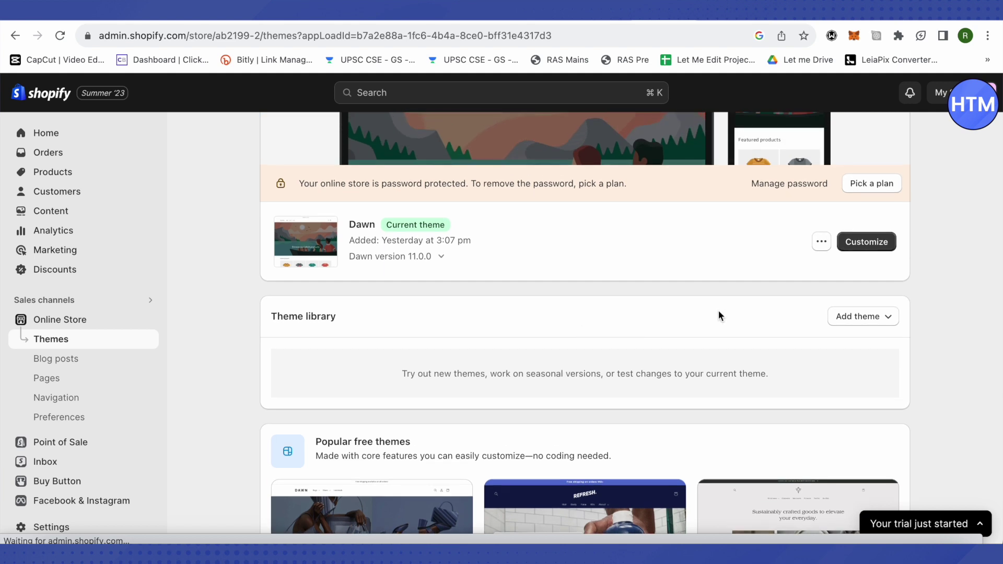
scroll(719, 310, "up", 1)
scroll(724, 310, "up", 2)
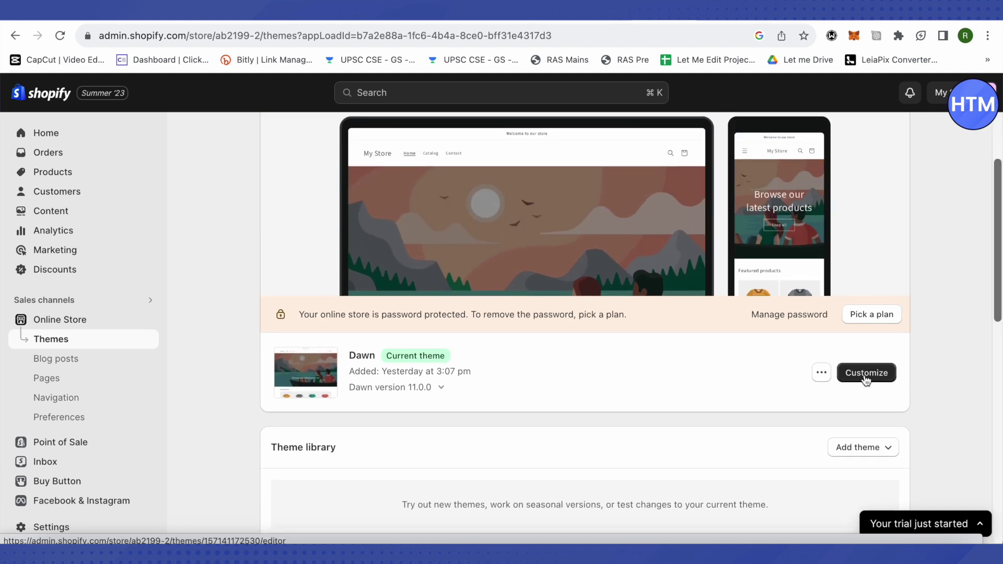
- Open Dawn's theme editor, show the Colors schemes in theme settings, and add a new scheme
left_click(868, 373)
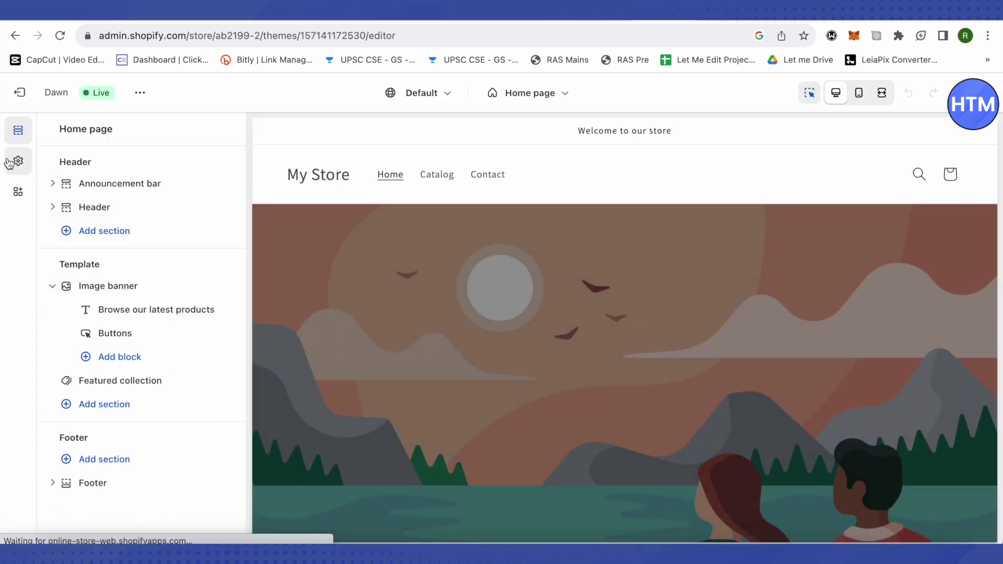
left_click(18, 162)
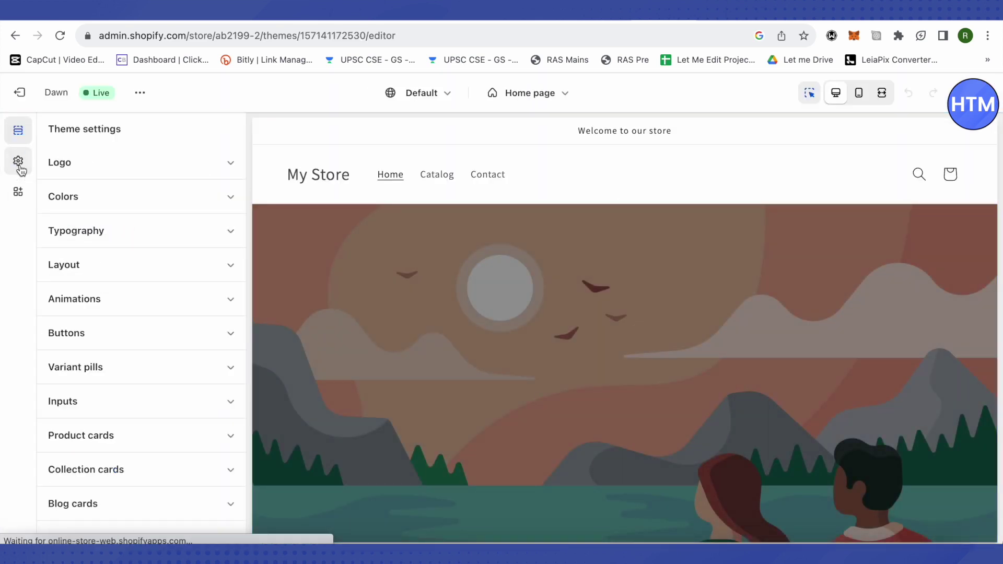
left_click(138, 206)
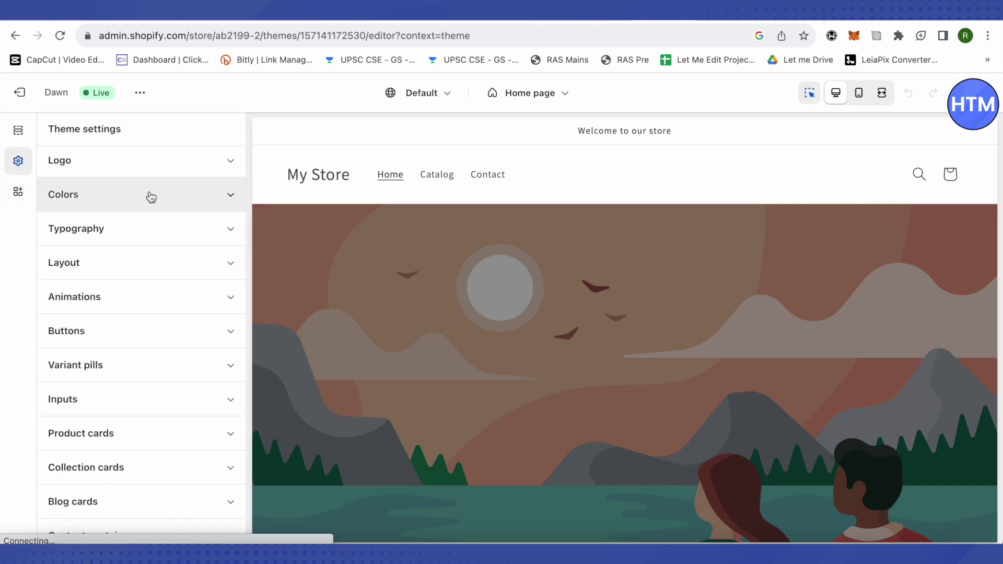
left_click(150, 196)
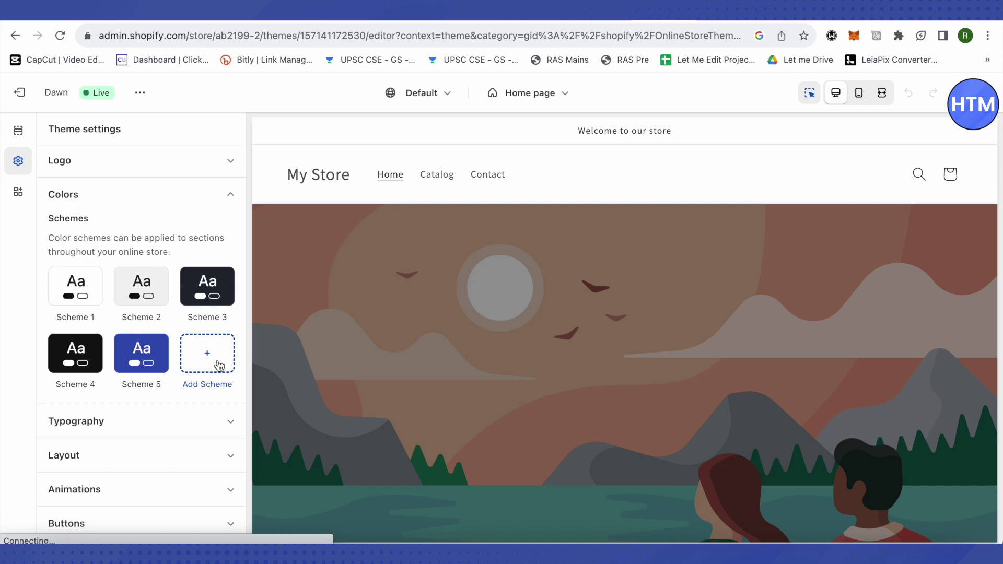
left_click(219, 364)
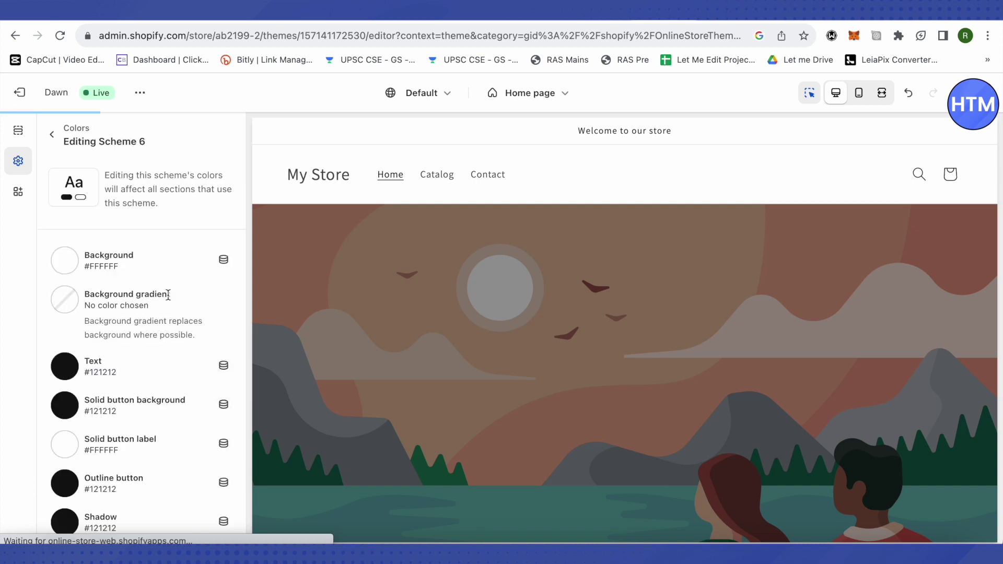
- Set Scheme 6's background colour to the dark purple #522D69
left_click(61, 266)
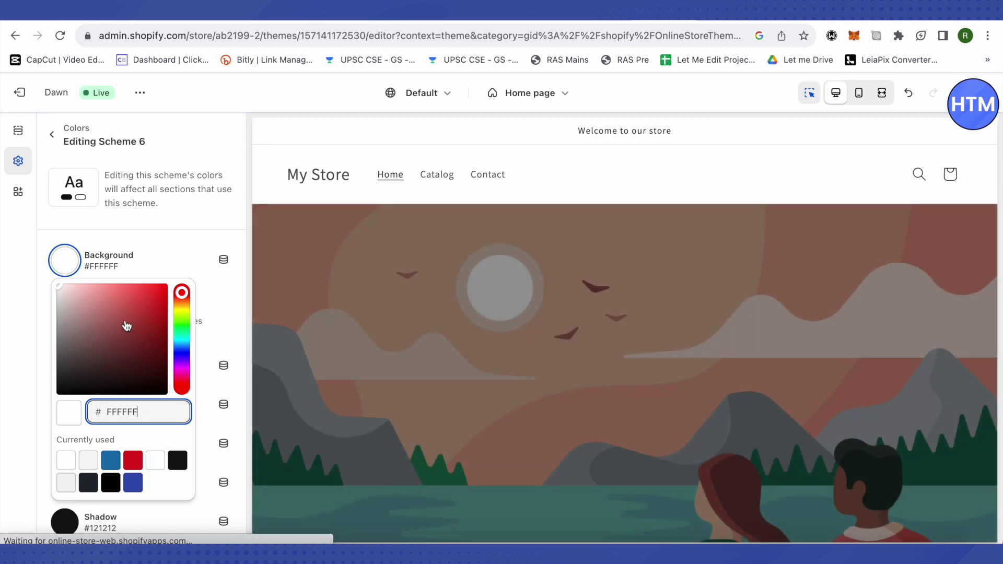
left_click_drag(182, 294, 182, 366)
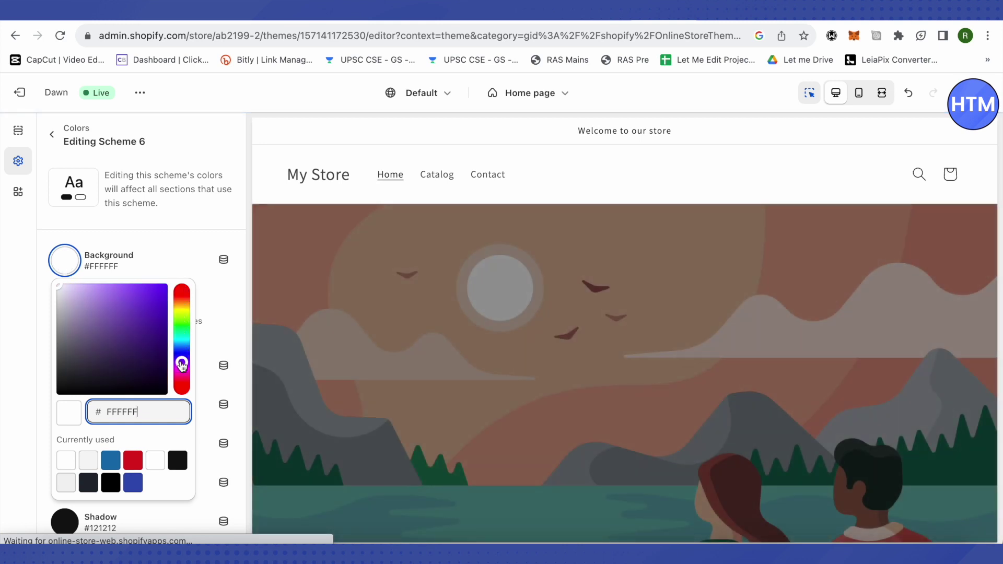
left_click_drag(59, 292, 125, 346)
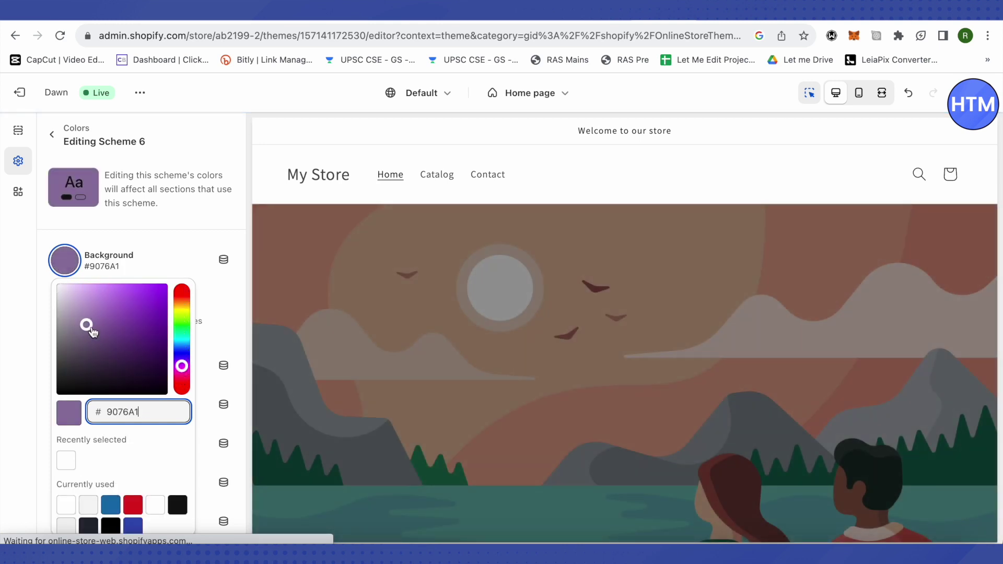
left_click(180, 230)
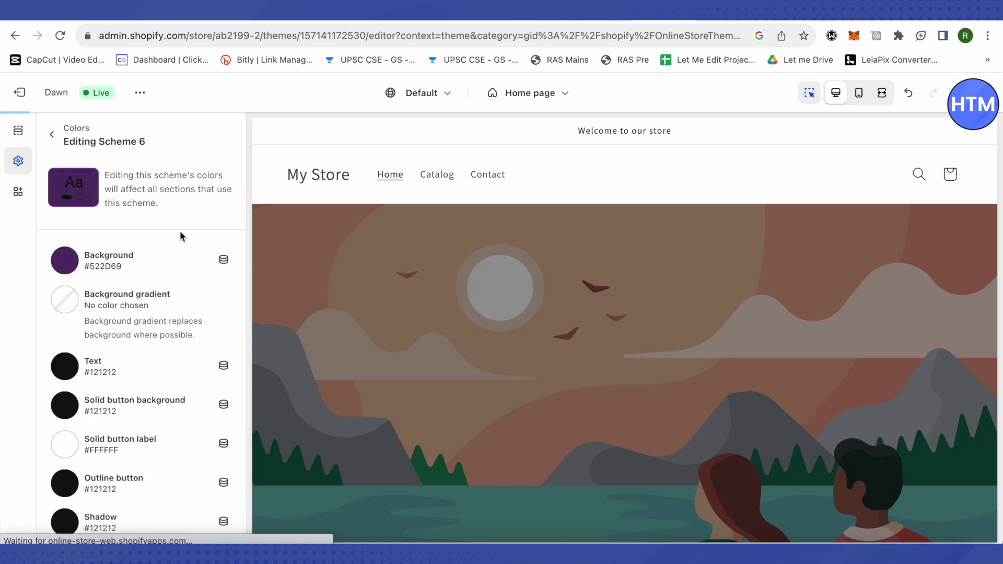
- Change Scheme 6's text colour from near-black to the cyan #40C5E2
left_click(67, 367)
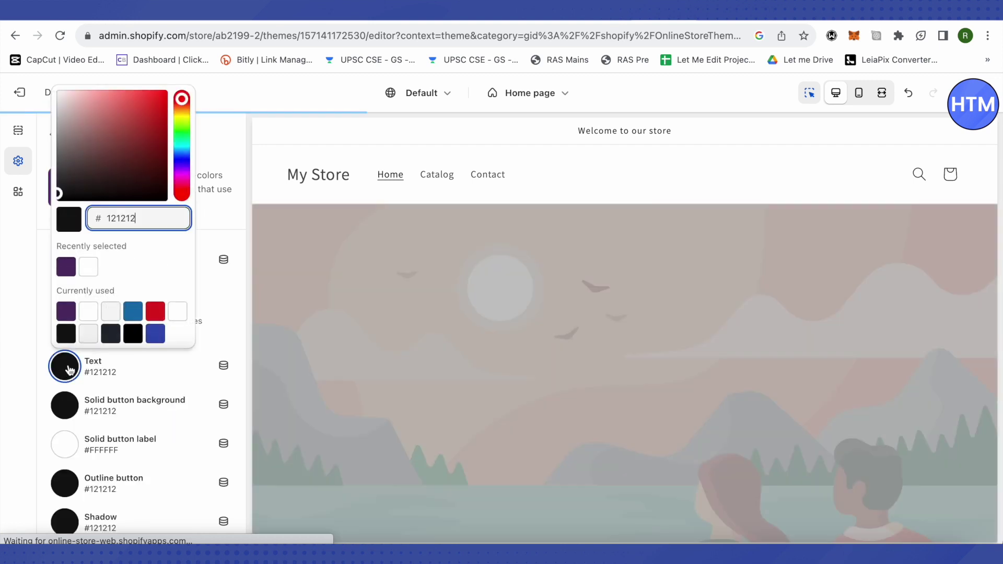
left_click_drag(180, 101, 183, 139)
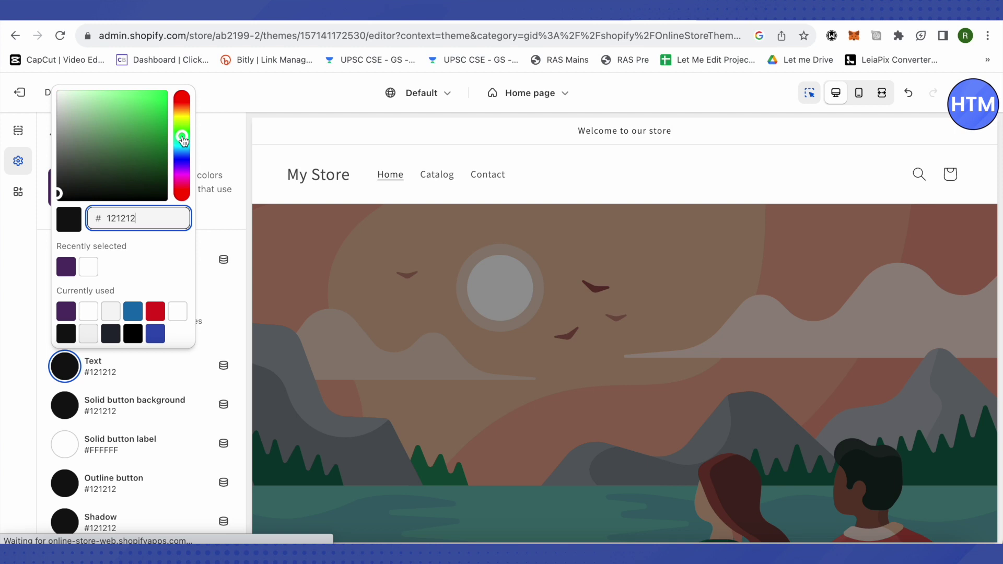
left_click_drag(183, 139, 182, 150)
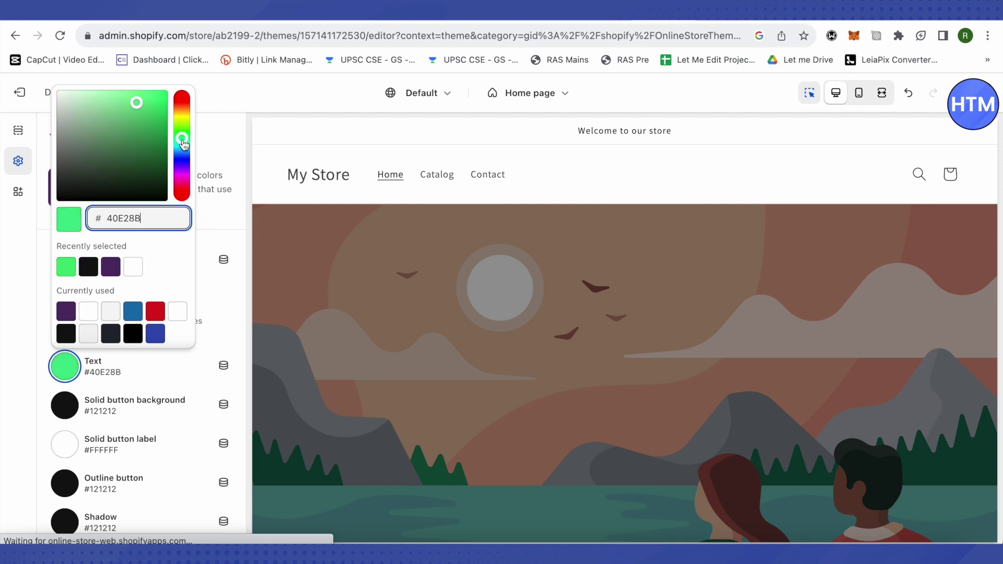
left_click(220, 131)
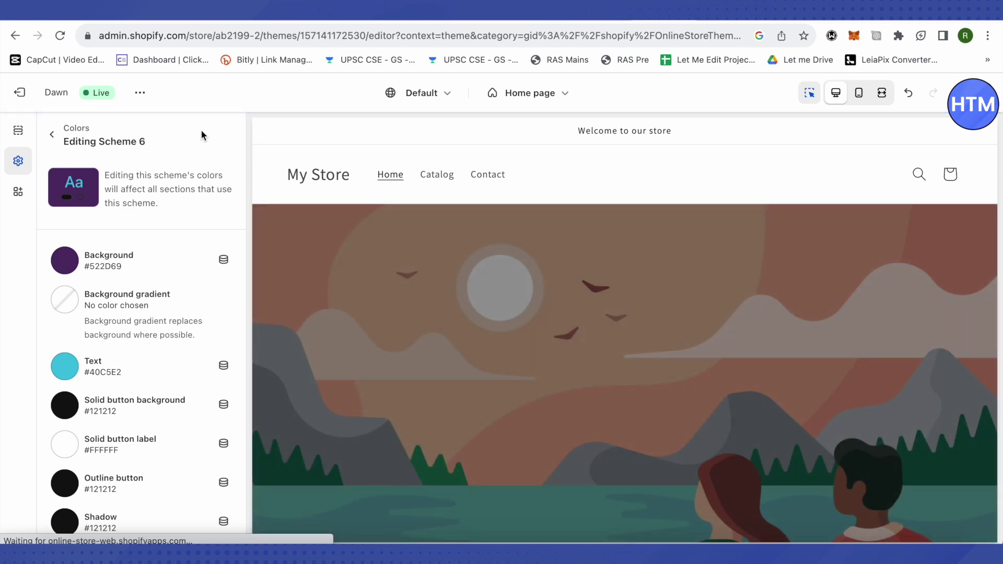